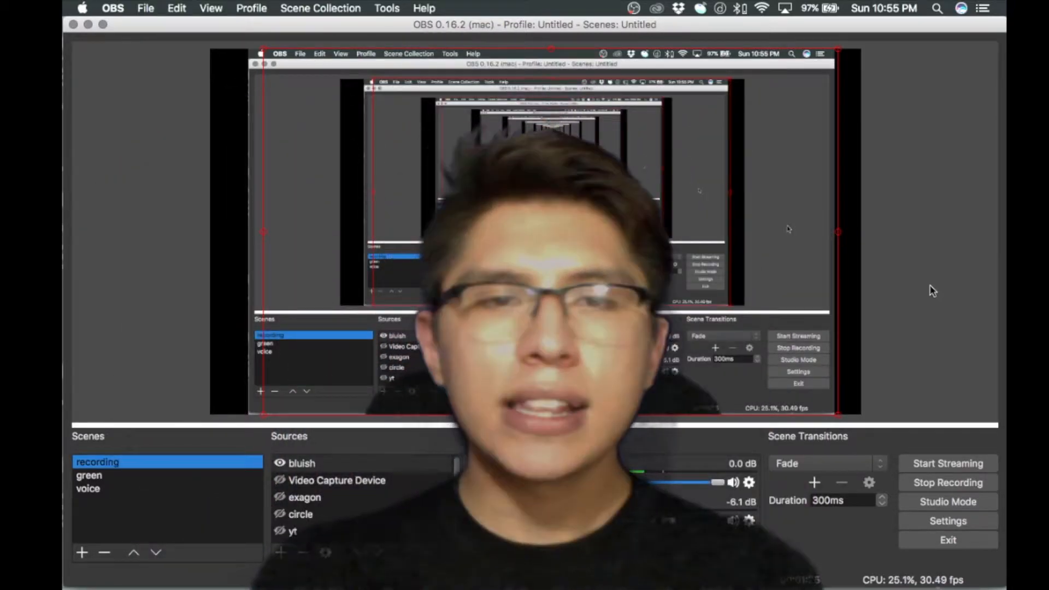
Hide the bluish source and show the exagon source in the recording scene
{"action": "left_click", "coordinate": [279, 463]}
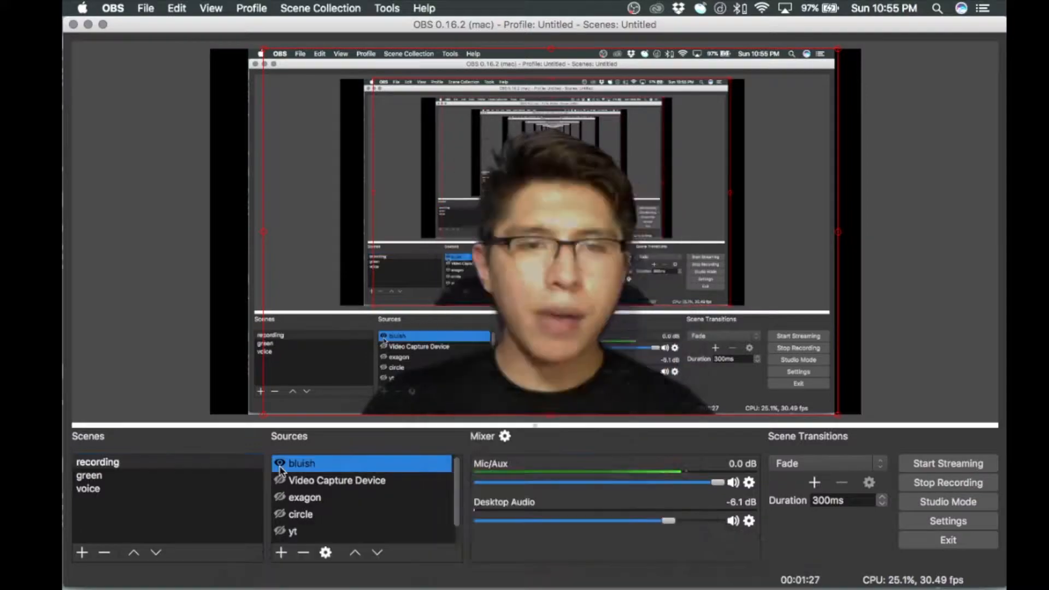
{"action": "left_click", "coordinate": [280, 497]}
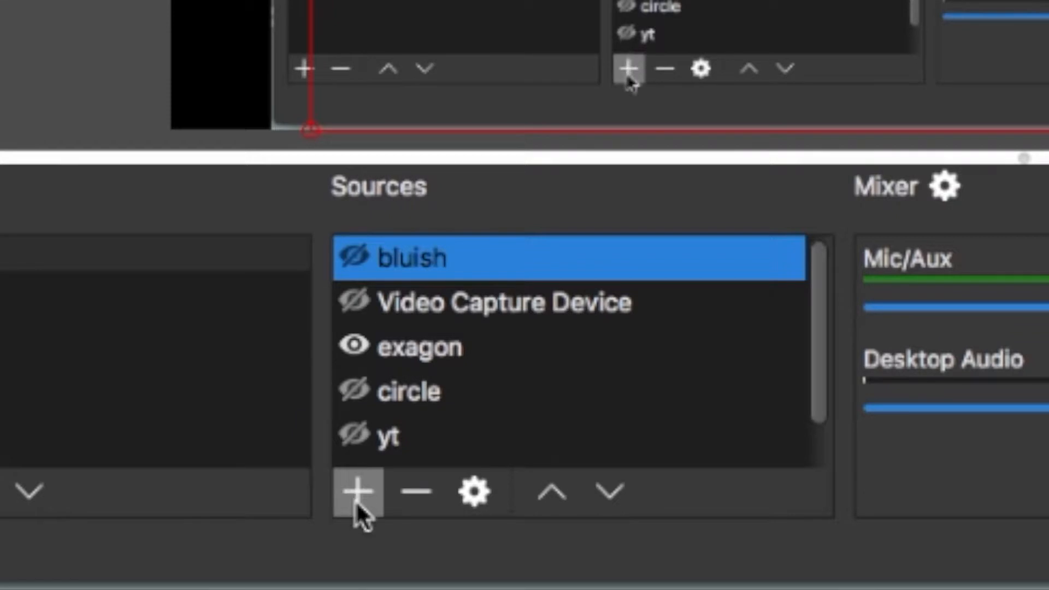
Add a new Video Capture Device source named bbb and choose the webcam as its device
{"action": "left_click", "coordinate": [357, 498]}
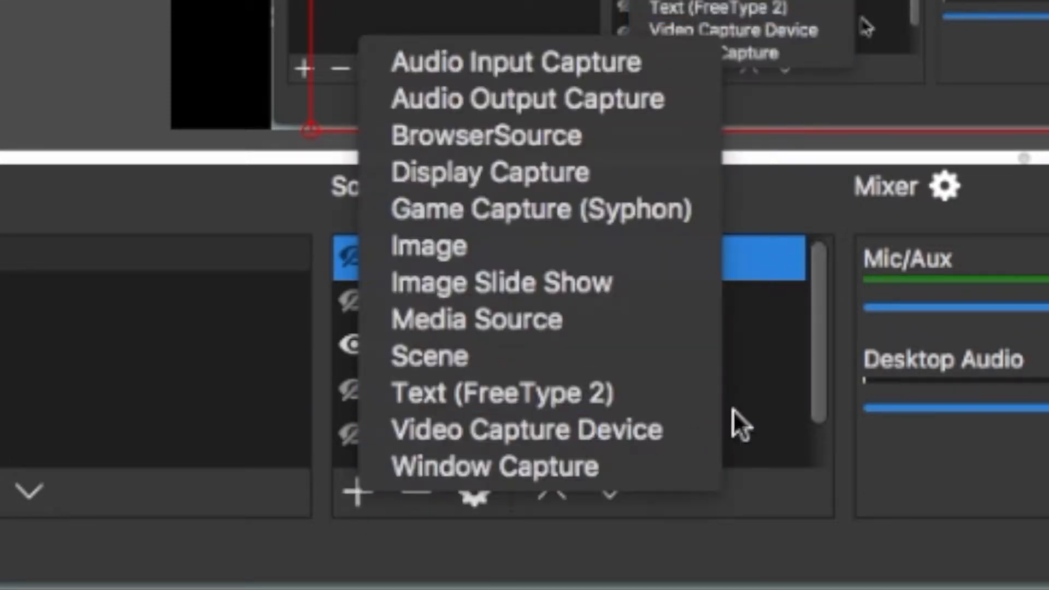
{"action": "left_click", "coordinate": [669, 434]}
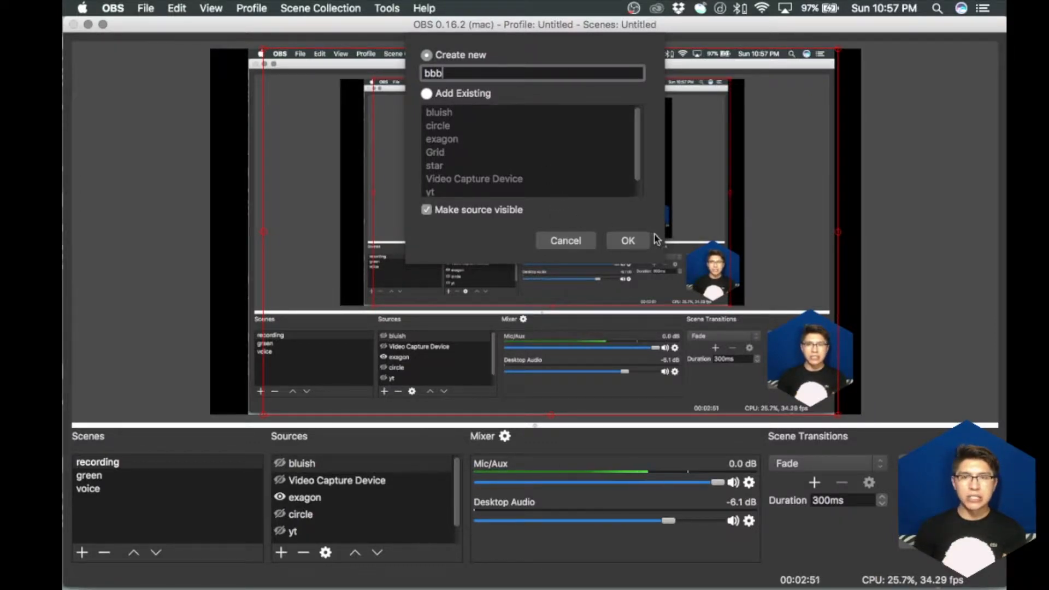
{"action": "left_click", "coordinate": [628, 242]}
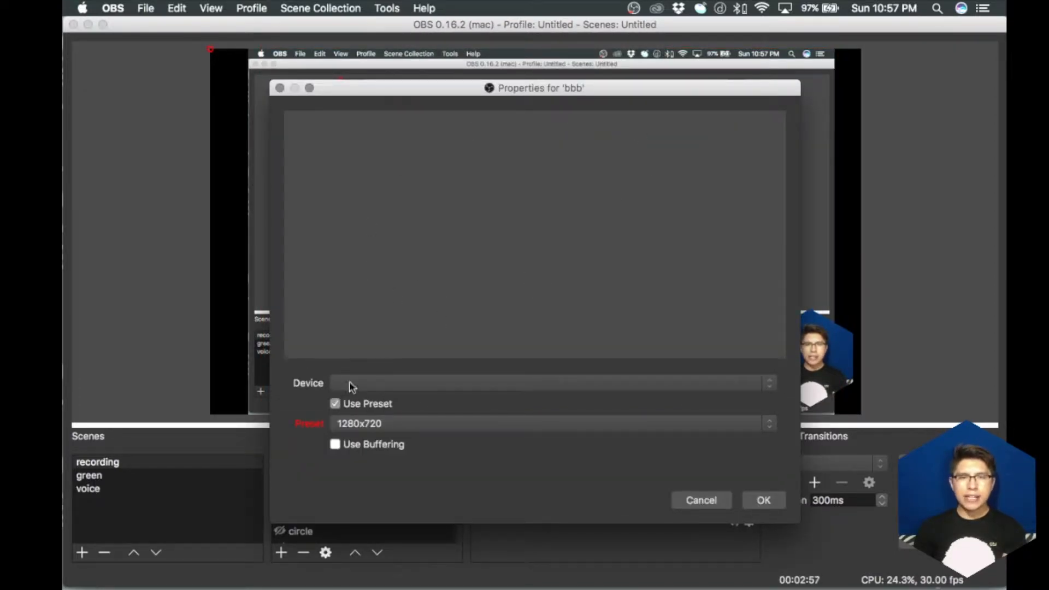
{"action": "left_click", "coordinate": [418, 385]}
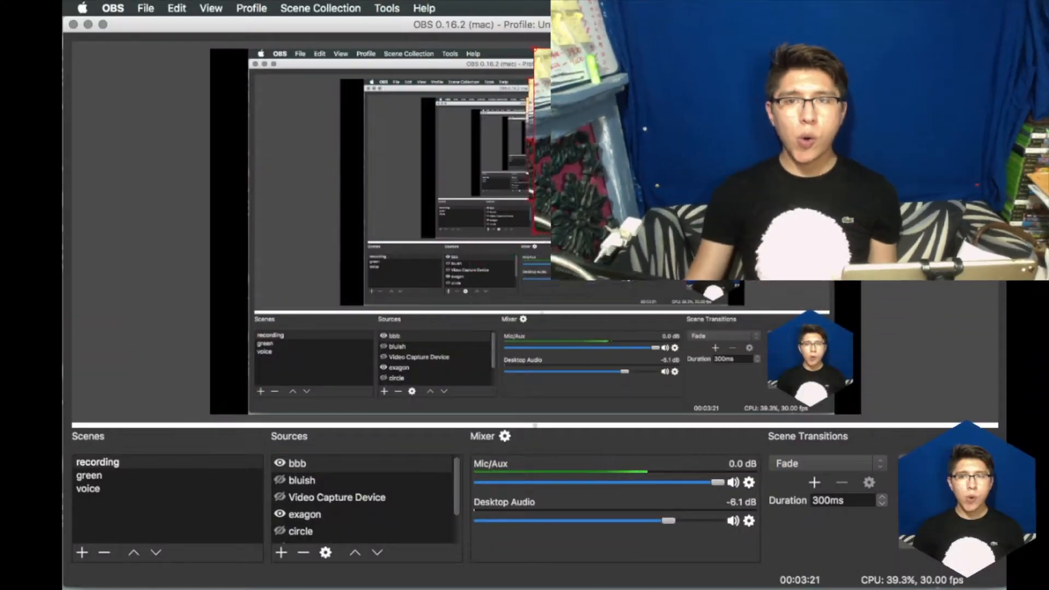
Shrink the bbb webcam image into the canvas's upper-right corner and hide the exagon source
{"action": "left_click_drag", "start_coordinate": [551, 224], "coordinate": [757, 146]}
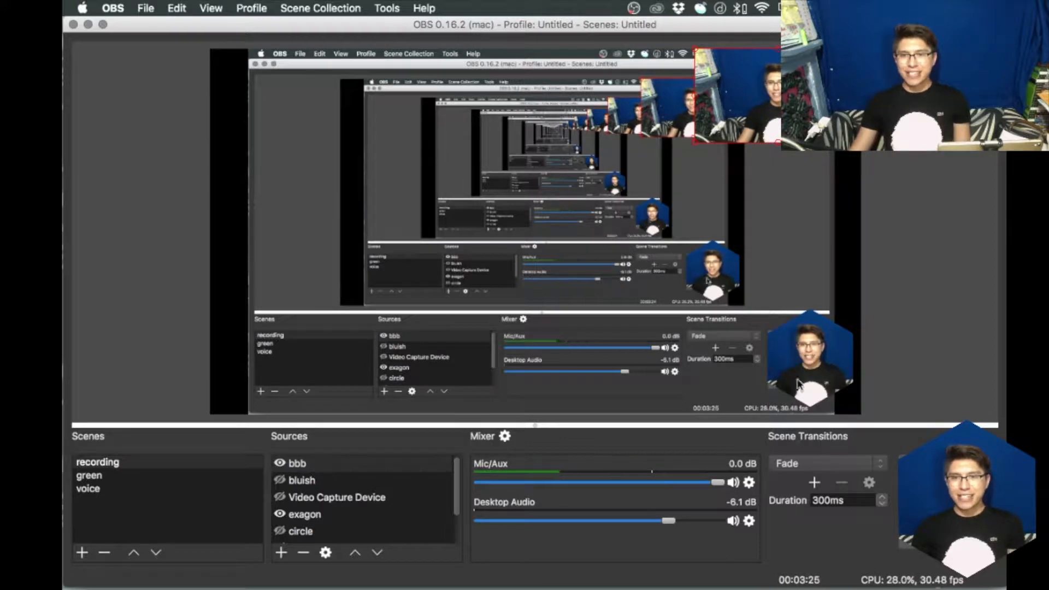
{"action": "left_click", "coordinate": [279, 515]}
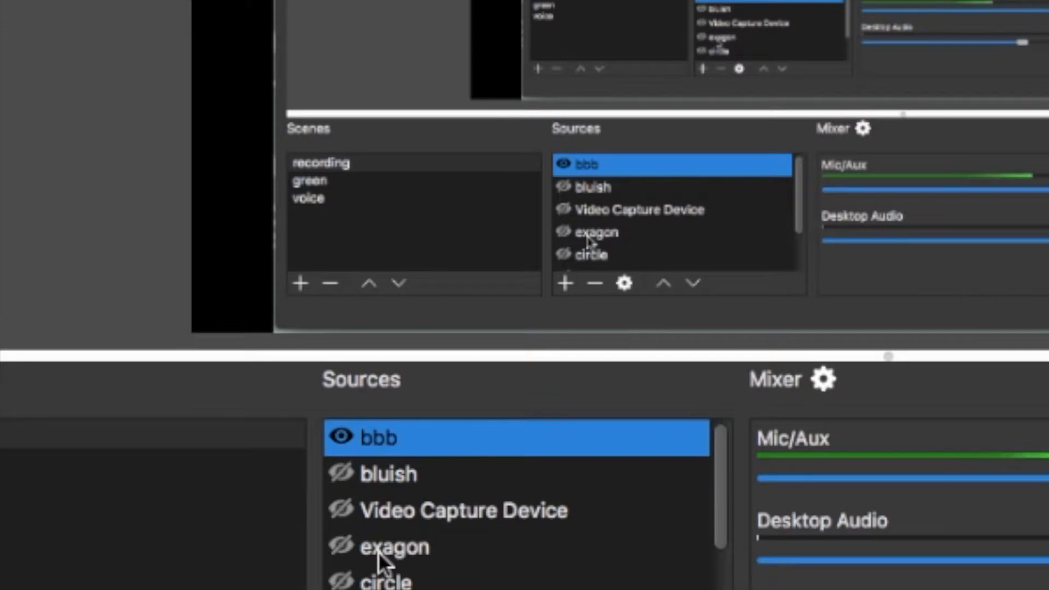
Add a Crop/Pad effect filter to the bbb source, keeping its default name
{"action": "right_click", "coordinate": [389, 444]}
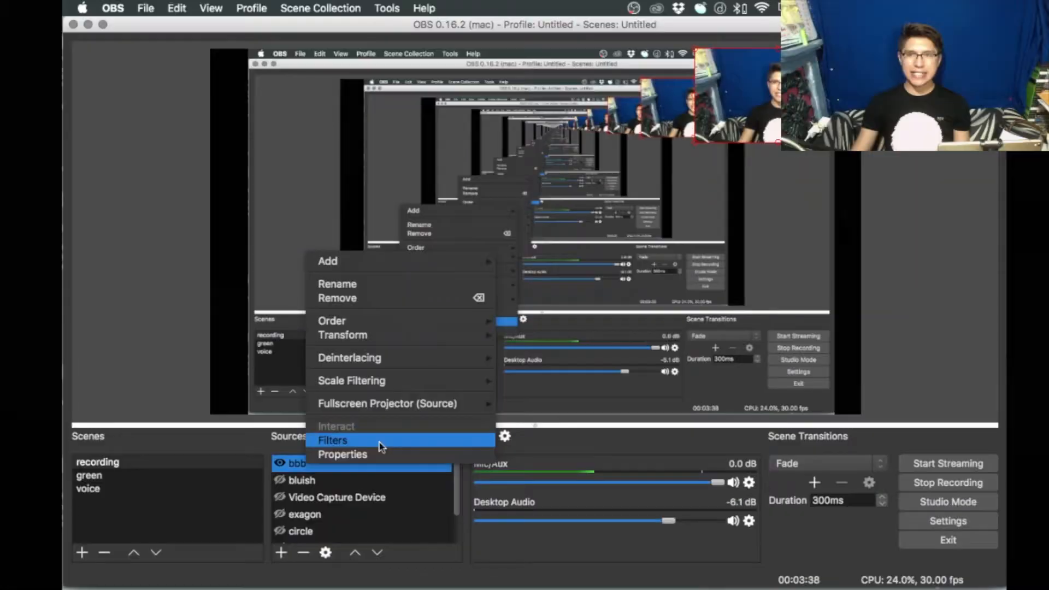
{"action": "left_click", "coordinate": [513, 374]}
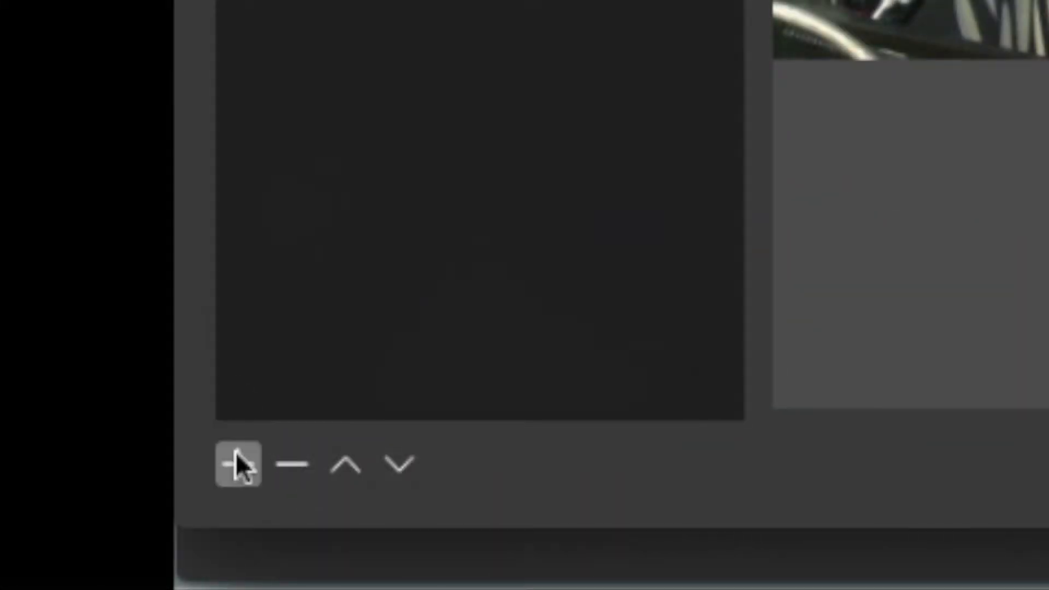
{"action": "left_click", "coordinate": [237, 462]}
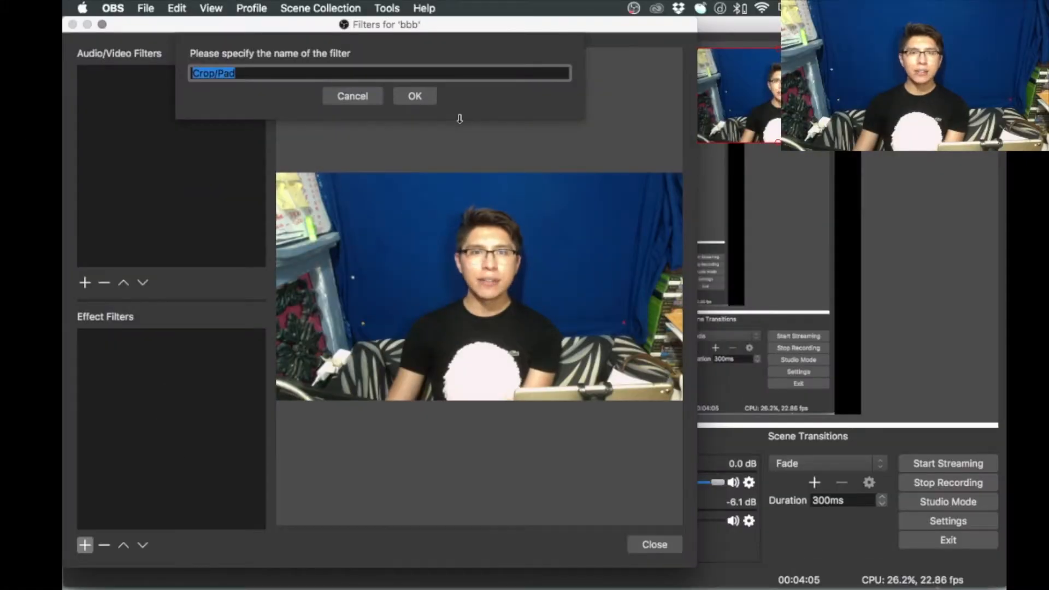
{"action": "left_click", "coordinate": [402, 96]}
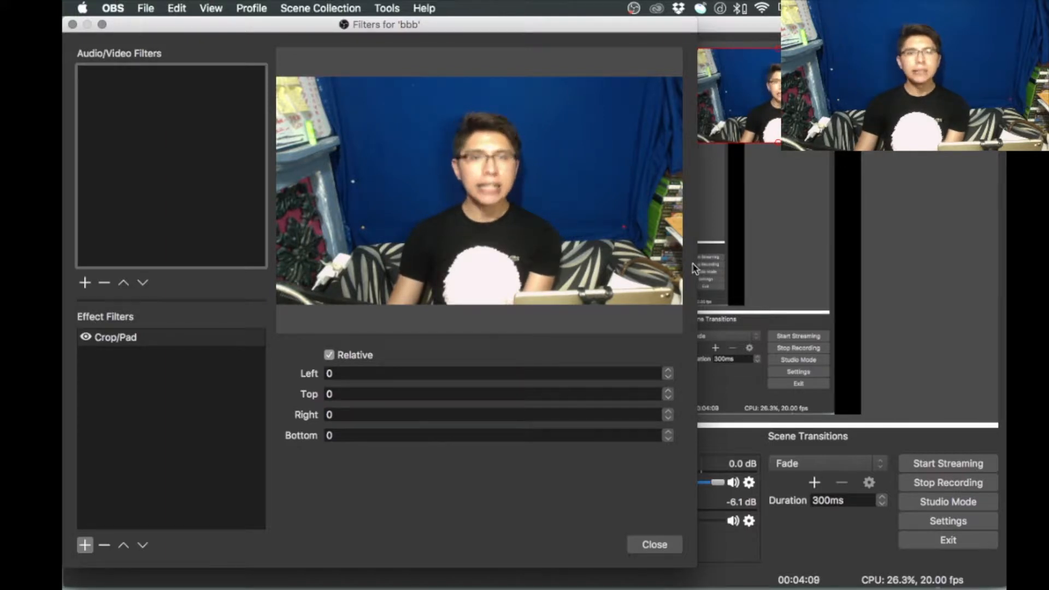
Crop the webcam image to the backdrop by setting Left to 294, Right to 202 and Bottom to 234
{"action": "left_click", "coordinate": [668, 370]}
{"action": "left_click", "coordinate": [669, 373]}
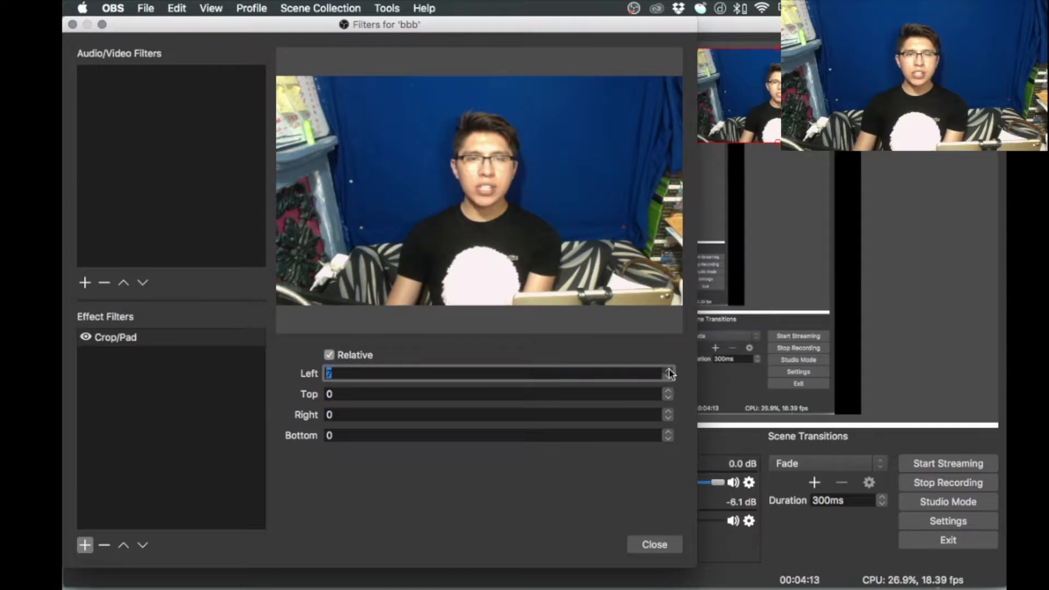
{"action": "left_click", "coordinate": [669, 372]}
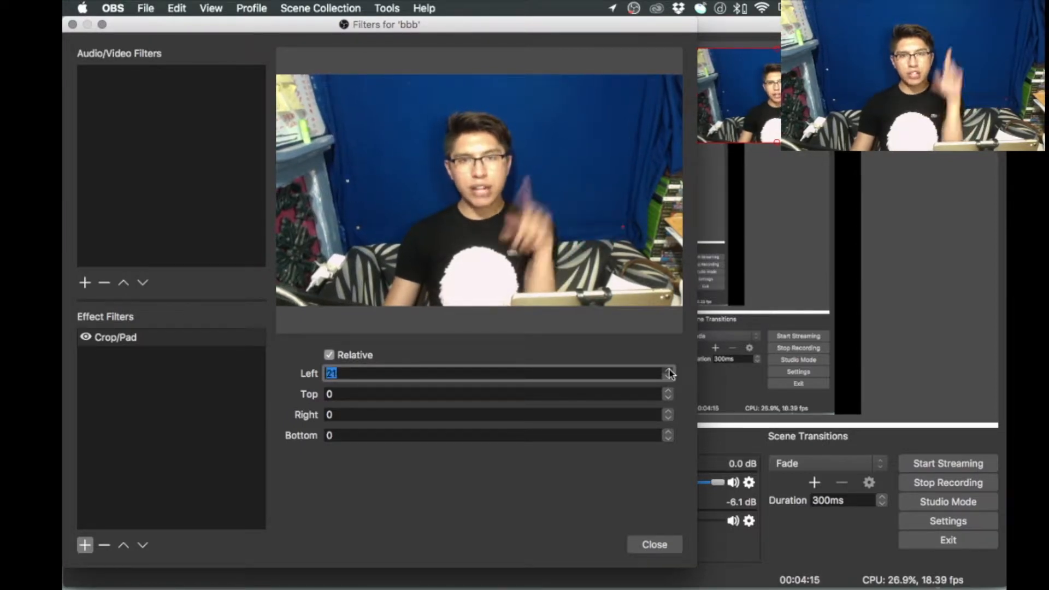
{"action": "left_click", "coordinate": [669, 372]}
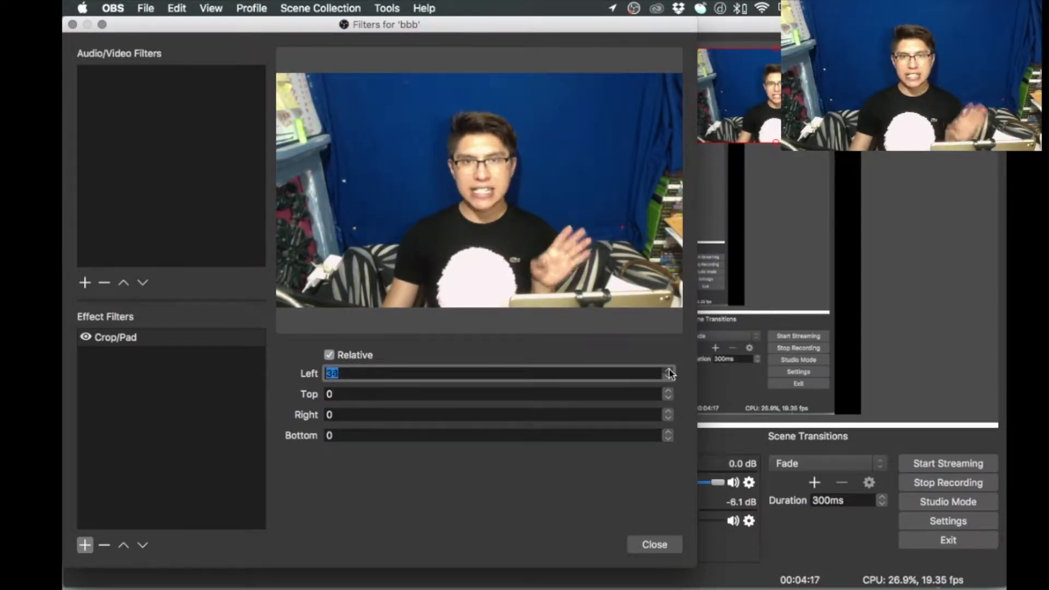
{"action": "left_click", "coordinate": [669, 373]}
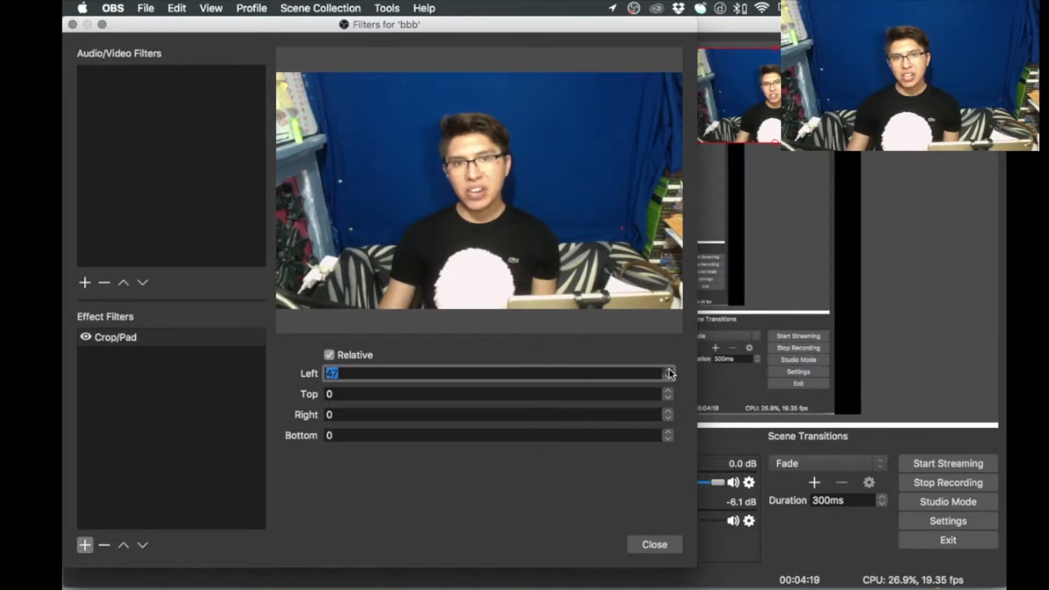
{"action": "left_click", "coordinate": [669, 372]}
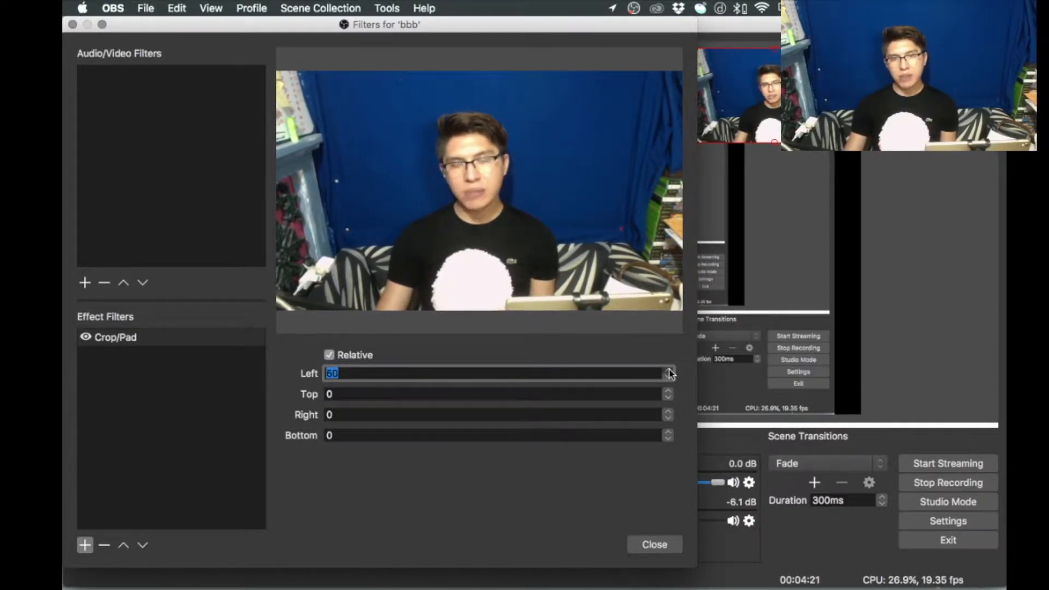
{"action": "left_click", "coordinate": [669, 372]}
{"action": "left_click", "coordinate": [669, 372]}
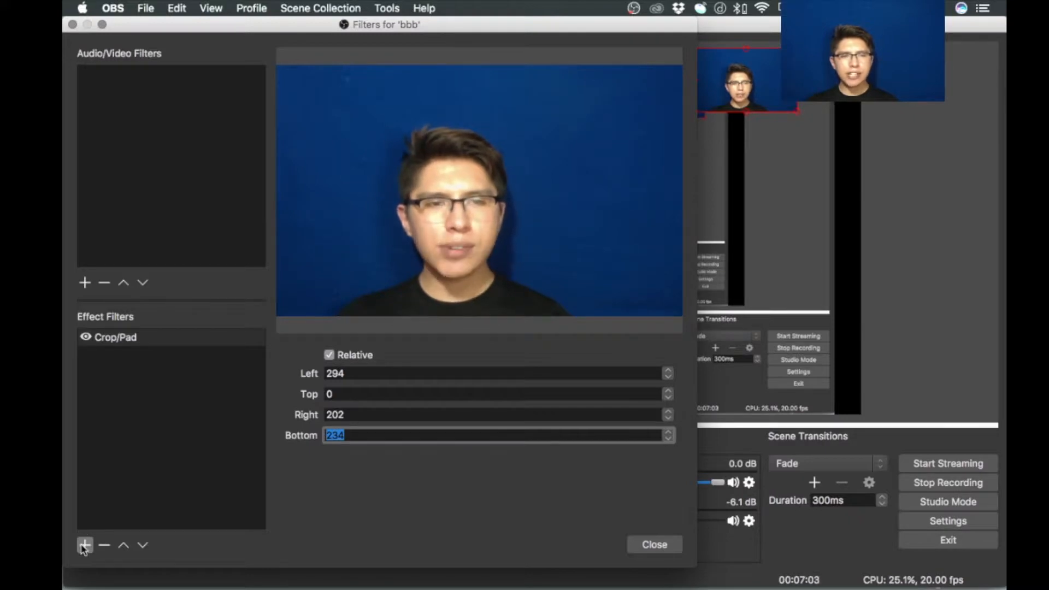
Add a Chroma Key effect filter with its default name and set the key color type to Blue
{"action": "left_click", "coordinate": [84, 537]}
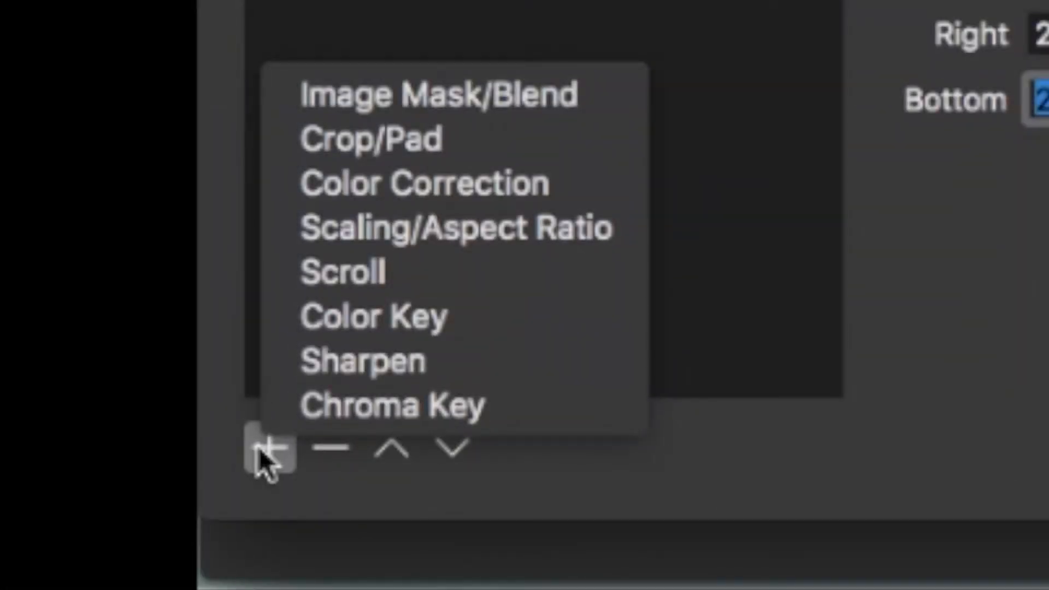
{"action": "left_click", "coordinate": [520, 426]}
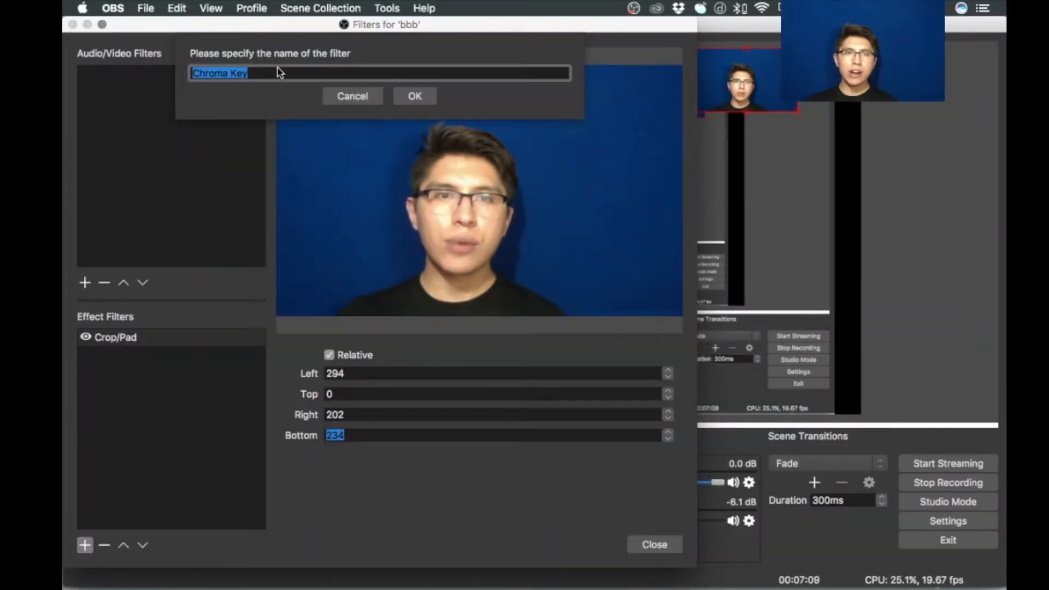
{"action": "left_click", "coordinate": [428, 97]}
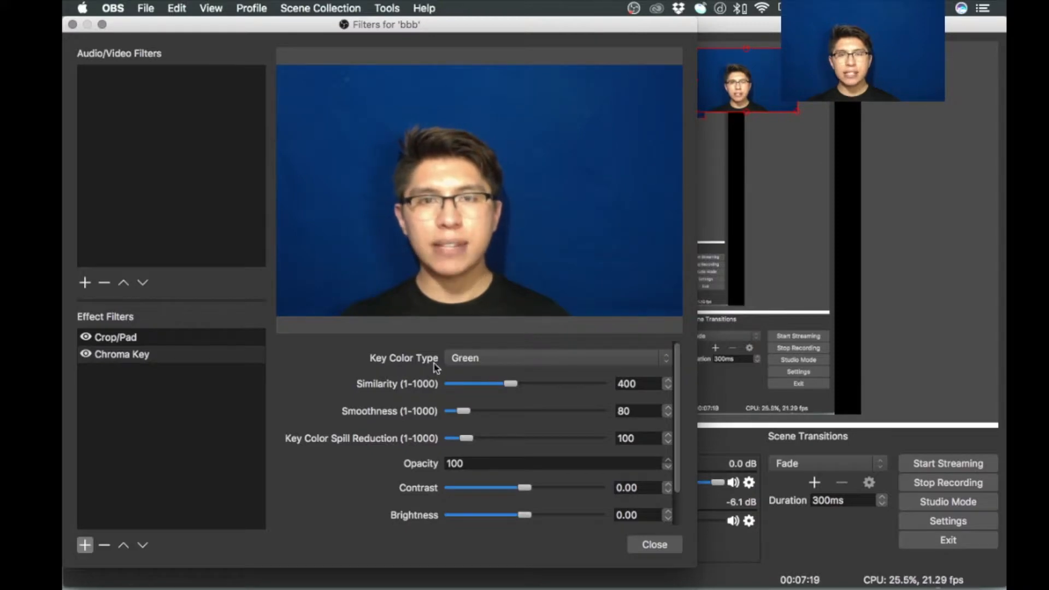
{"action": "left_click", "coordinate": [487, 359]}
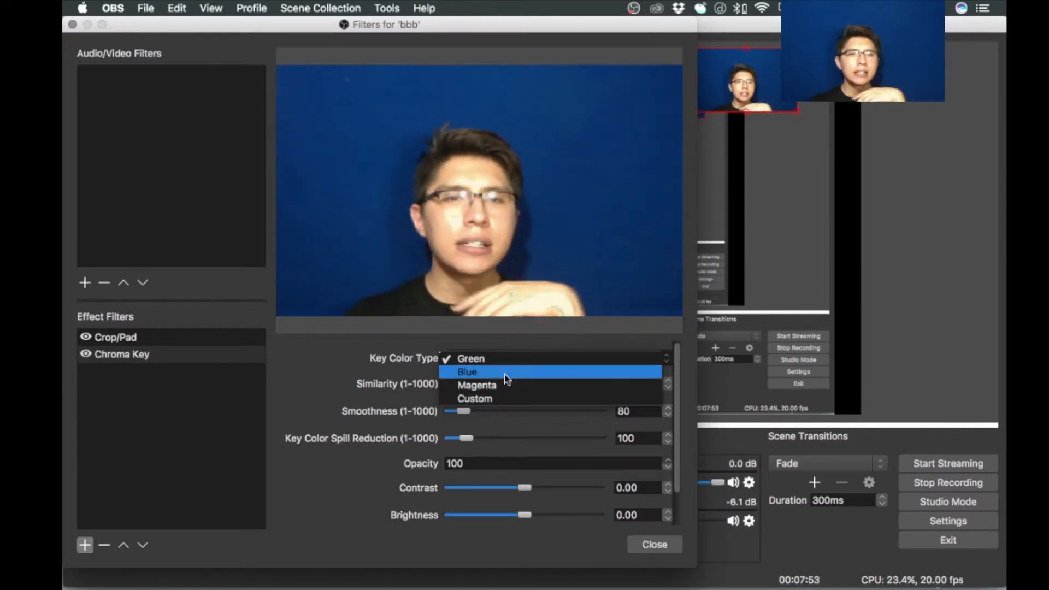
{"action": "left_click", "coordinate": [502, 373]}
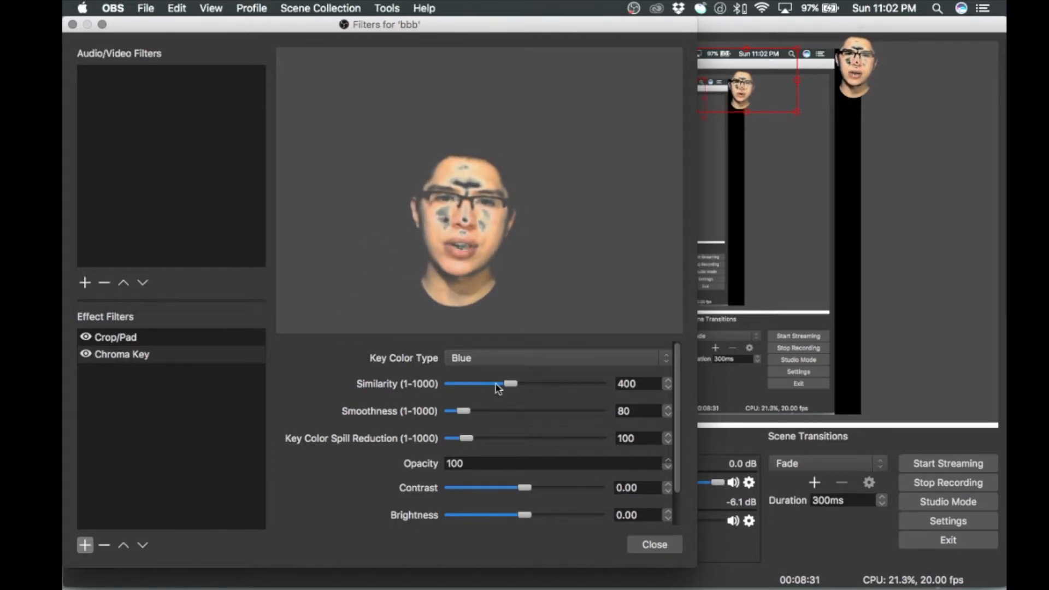
Set the Chroma Key similarity to 281, smoothness to 81 and key color spill reduction to 1
{"action": "left_click_drag", "start_coordinate": [502, 385], "coordinate": [493, 386]}
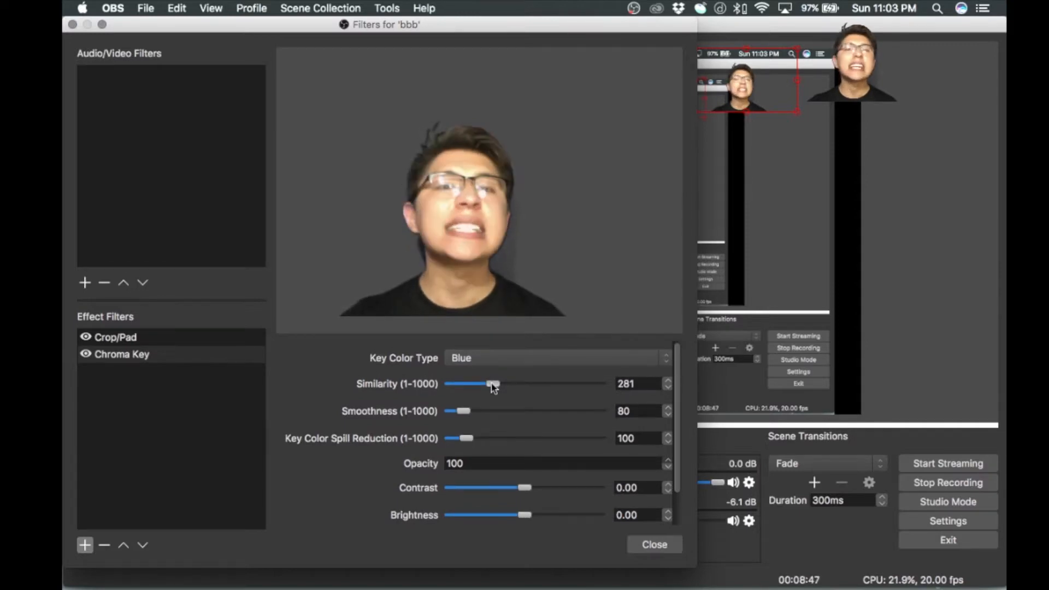
{"action": "scroll", "coordinate": [491, 383], "scroll_direction": "down", "scroll_amount": 1}
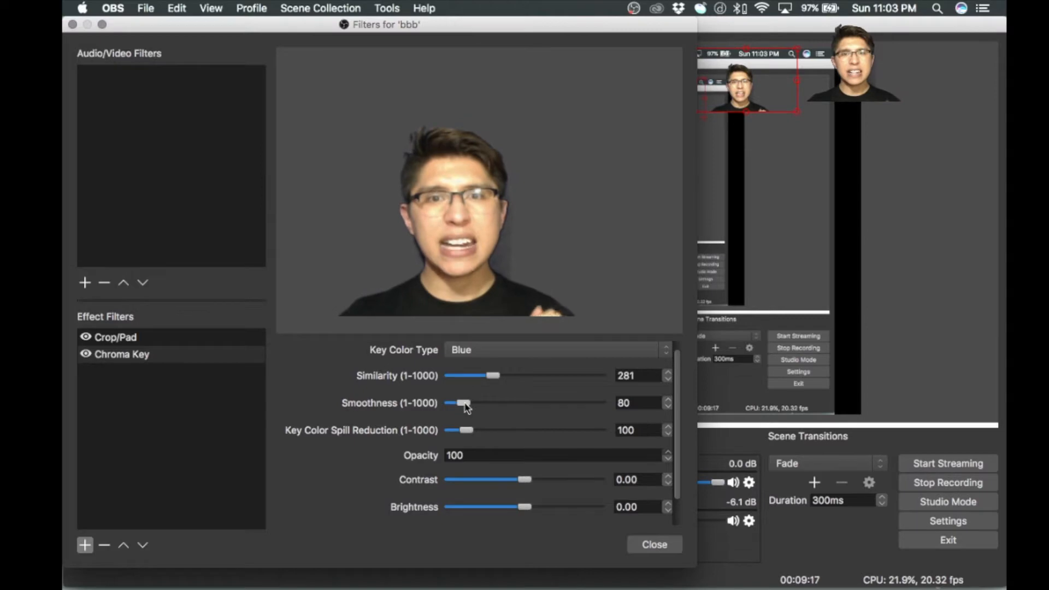
{"action": "left_click_drag", "start_coordinate": [462, 407], "coordinate": [463, 407]}
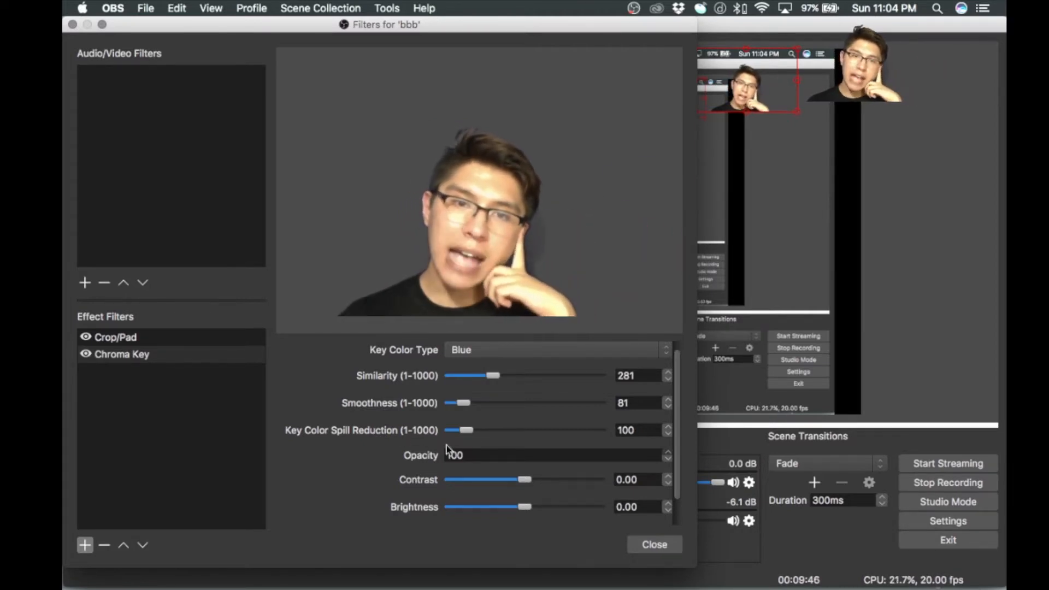
{"action": "left_click_drag", "start_coordinate": [467, 430], "coordinate": [336, 453]}
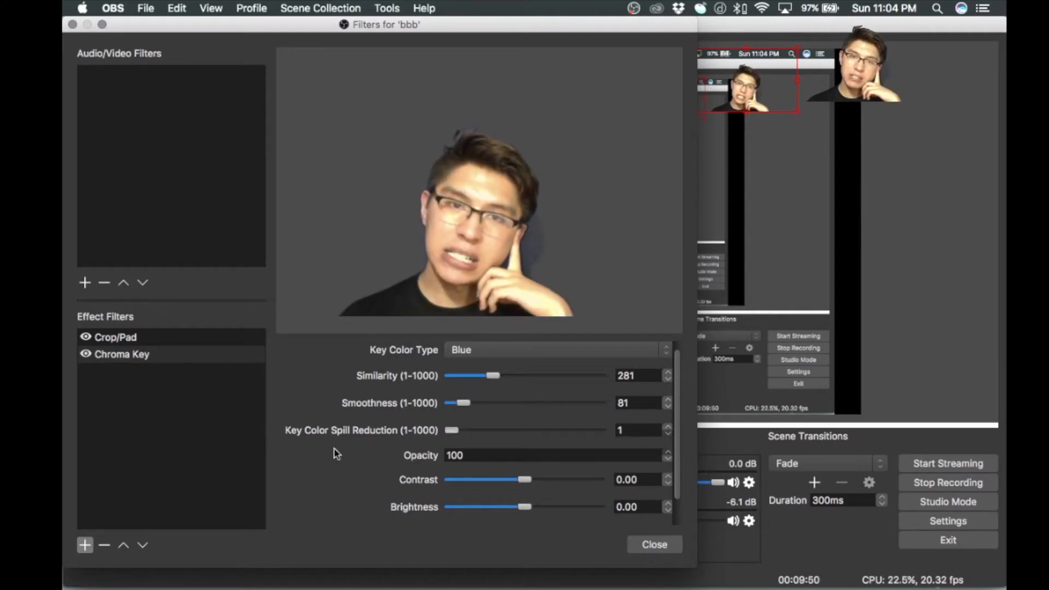
{"action": "left_click_drag", "start_coordinate": [436, 455], "coordinate": [404, 451]}
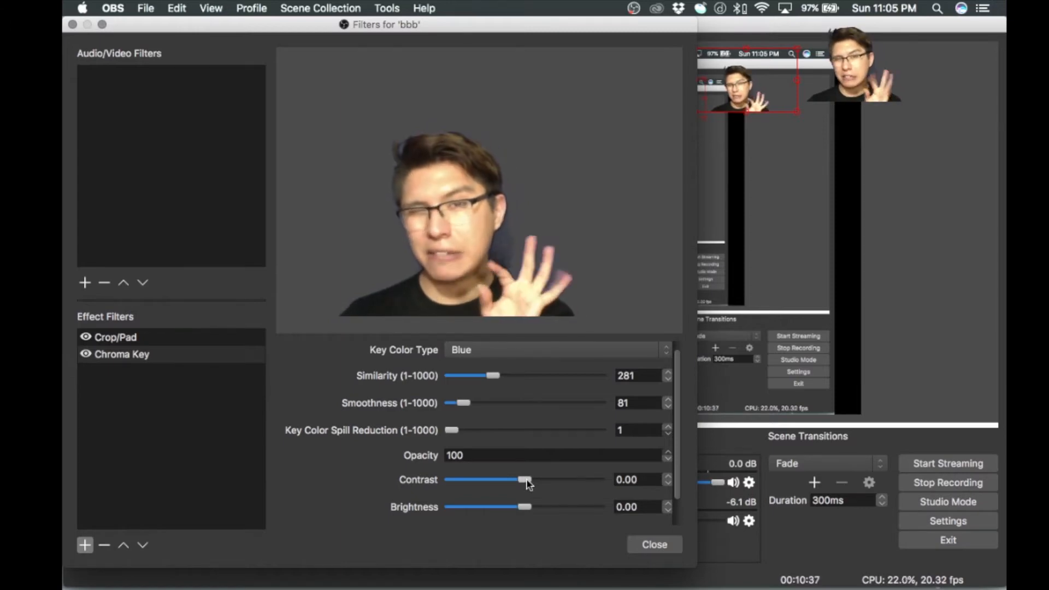
Set the Chroma Key contrast to -0.32 and brightness to 0.05
{"action": "left_click_drag", "start_coordinate": [528, 480], "coordinate": [599, 479]}
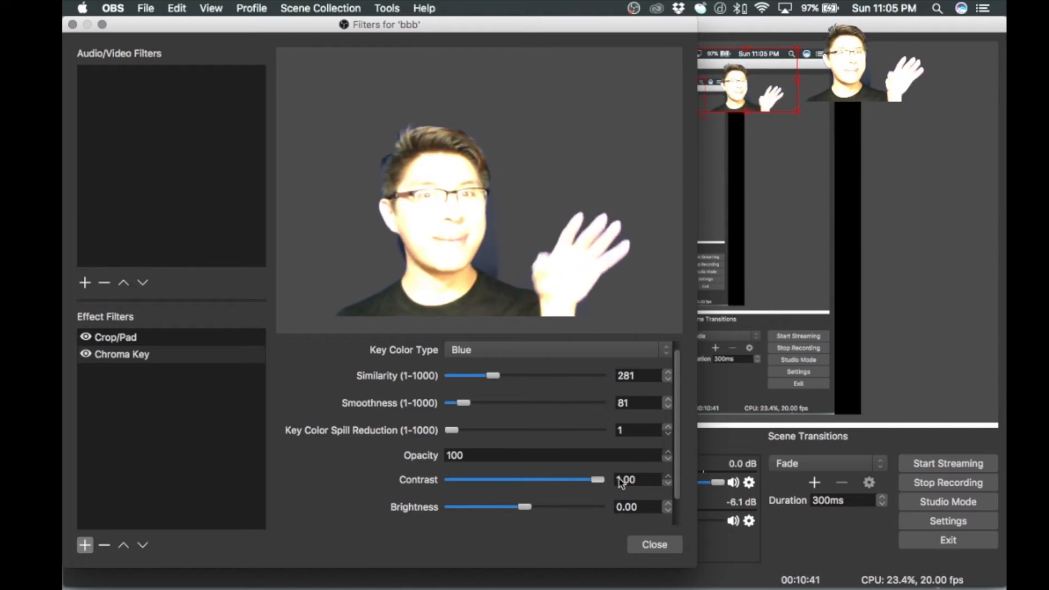
{"action": "left_click_drag", "start_coordinate": [598, 482], "coordinate": [498, 484]}
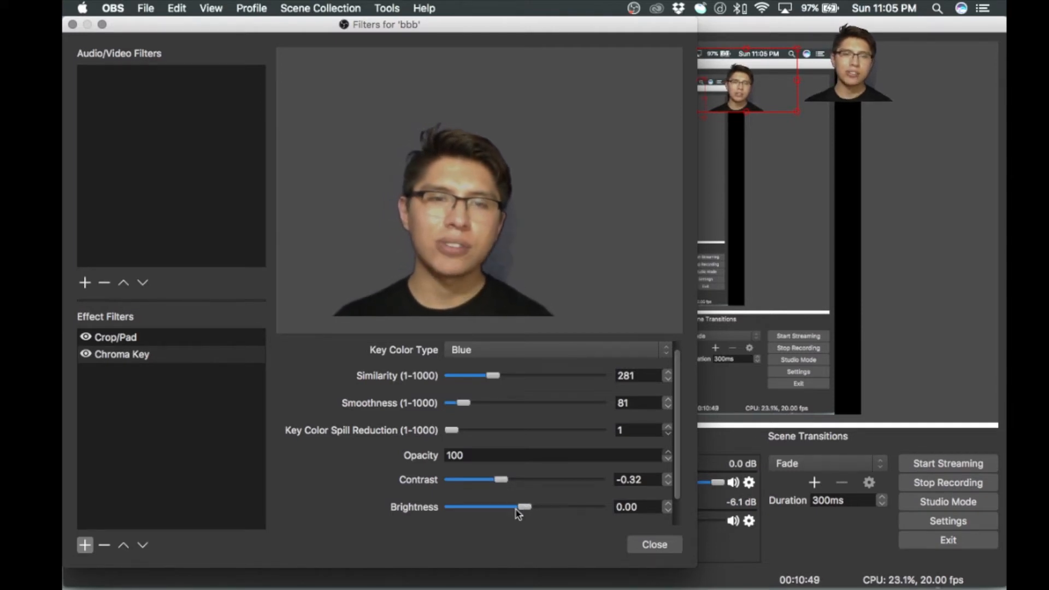
{"action": "mouse_move", "coordinate": [527, 509]}
{"action": "left_mouse_down"}
{"action": "mouse_move", "coordinate": [606, 511]}
{"action": "mouse_move", "coordinate": [246, 515]}
{"action": "mouse_move", "coordinate": [530, 519]}
{"action": "left_mouse_up"}
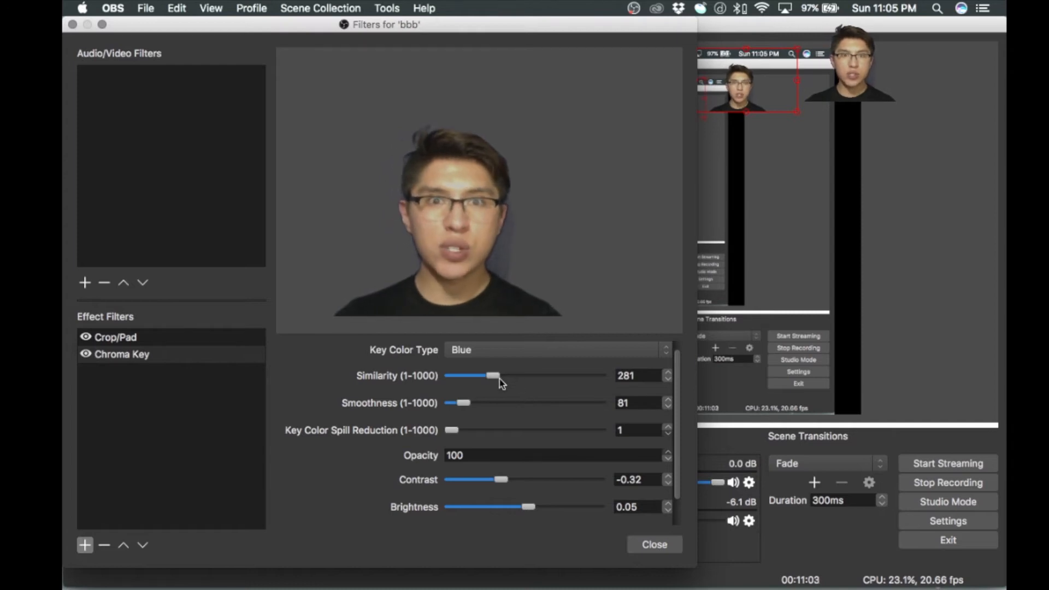
Fine-tune the Chroma Key similarity to 291 and close the filters of the bbb source
{"action": "left_click_drag", "start_coordinate": [493, 381], "coordinate": [494, 380]}
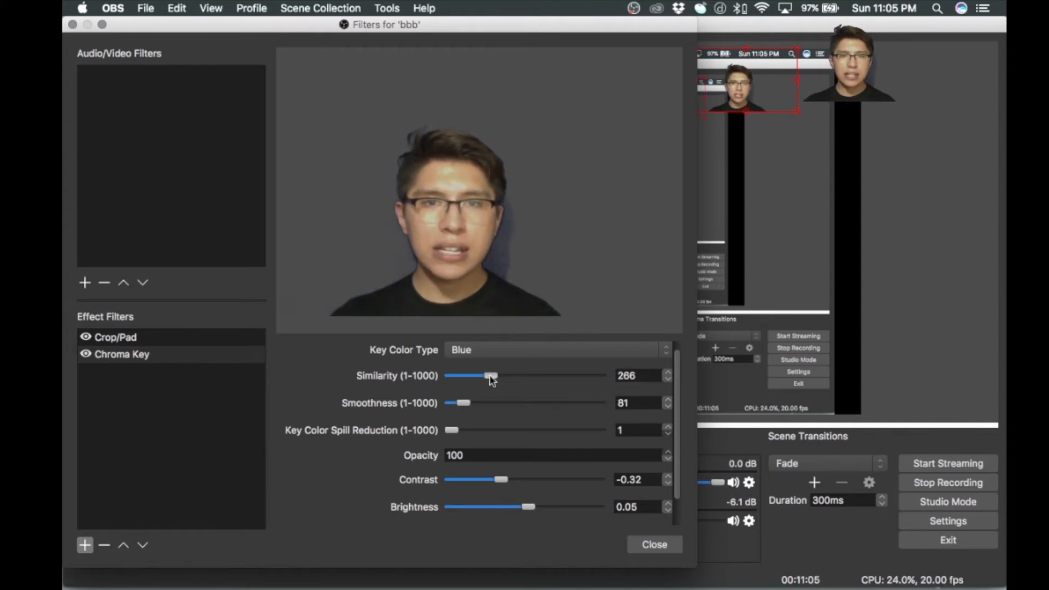
{"action": "left_click_drag", "start_coordinate": [493, 380], "coordinate": [495, 381]}
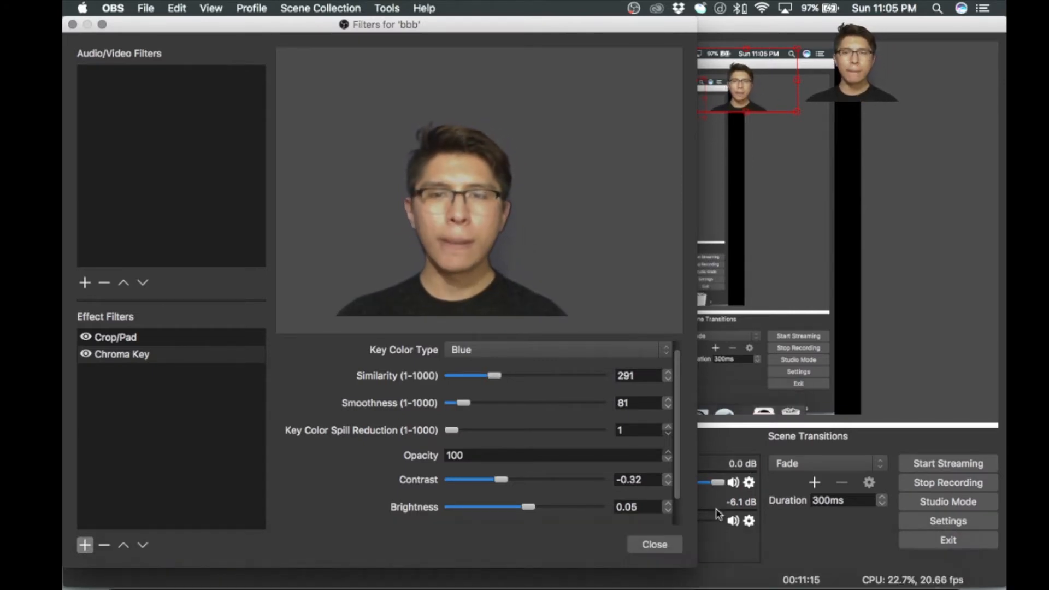
{"action": "left_click", "coordinate": [650, 545]}
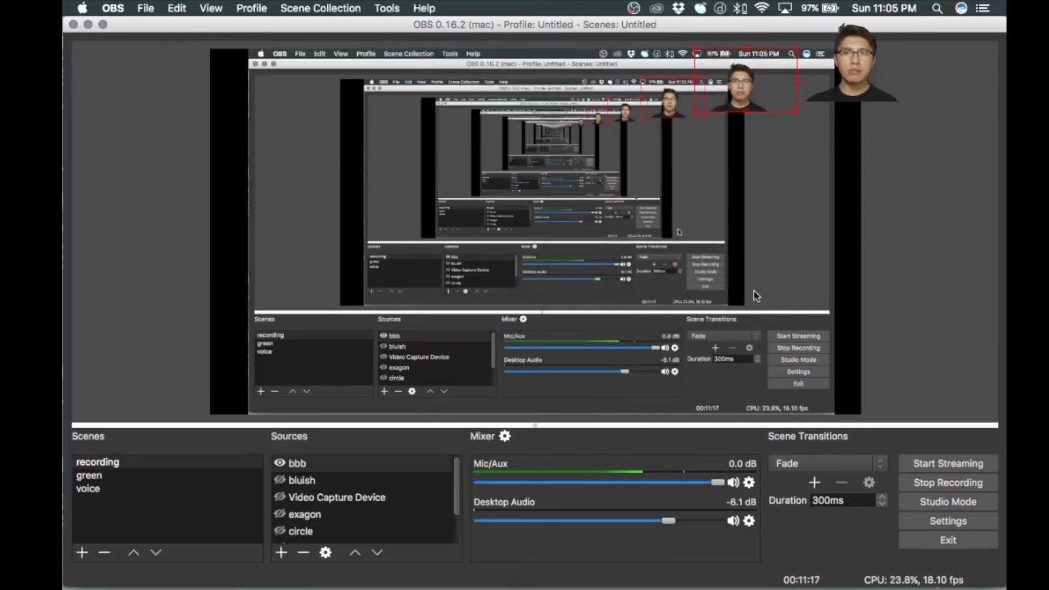
Enlarge the keyed bbb webcam image and place it at the bottom center of the canvas
{"action": "left_click_drag", "start_coordinate": [699, 113], "coordinate": [304, 334]}
{"action": "left_click_drag", "start_coordinate": [491, 246], "coordinate": [495, 306]}
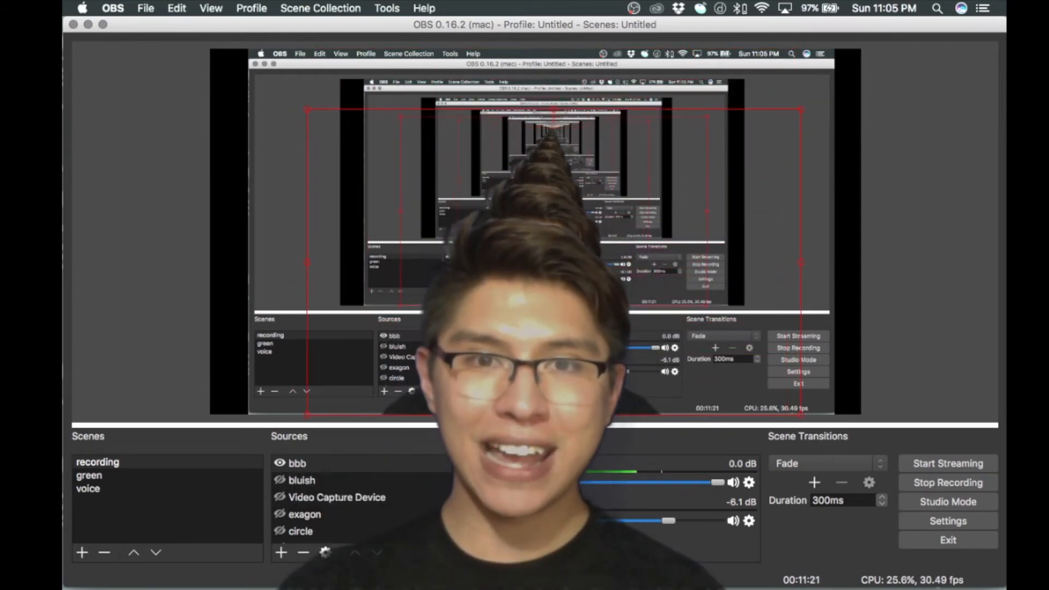